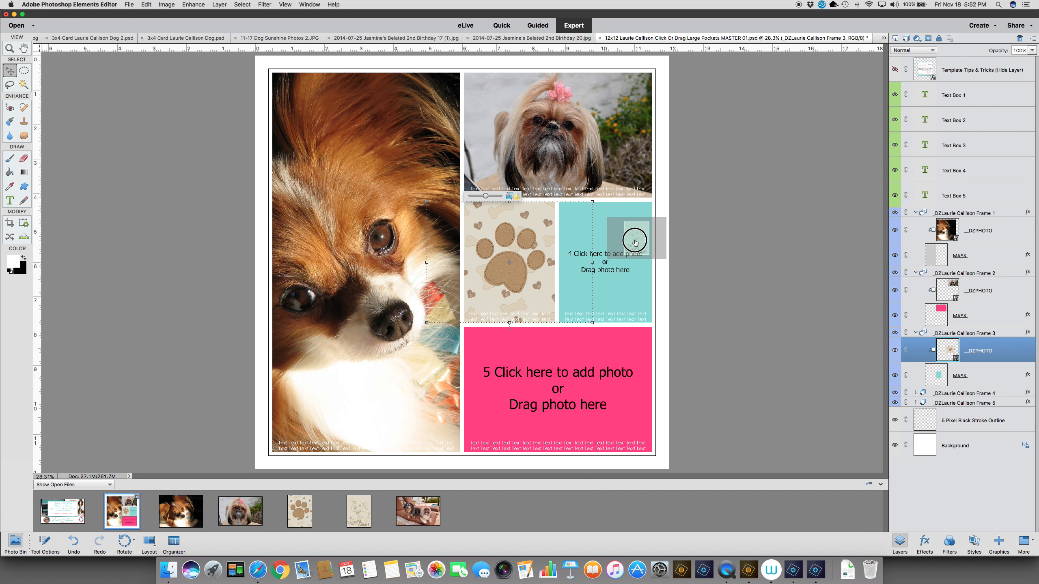
Step: Fill the pink frame 5 with the photo of the two dogs on the lounge chair
left_click_drag(426, 512, 581, 389)
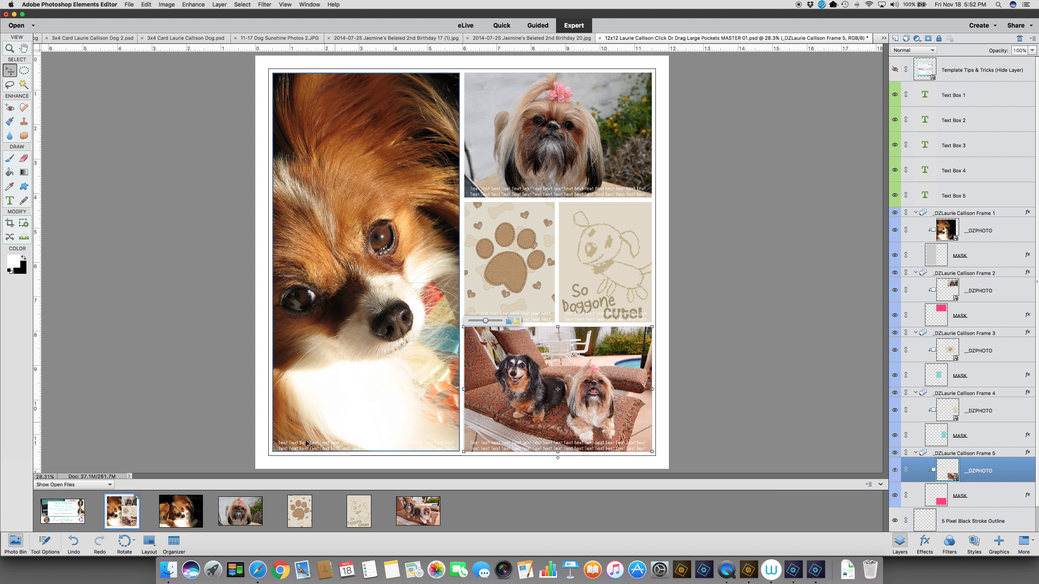
Step: Switch to Safari and browse the Click or Drag template products in the website's shop, including the free Quick Pockets template
left_click(259, 572)
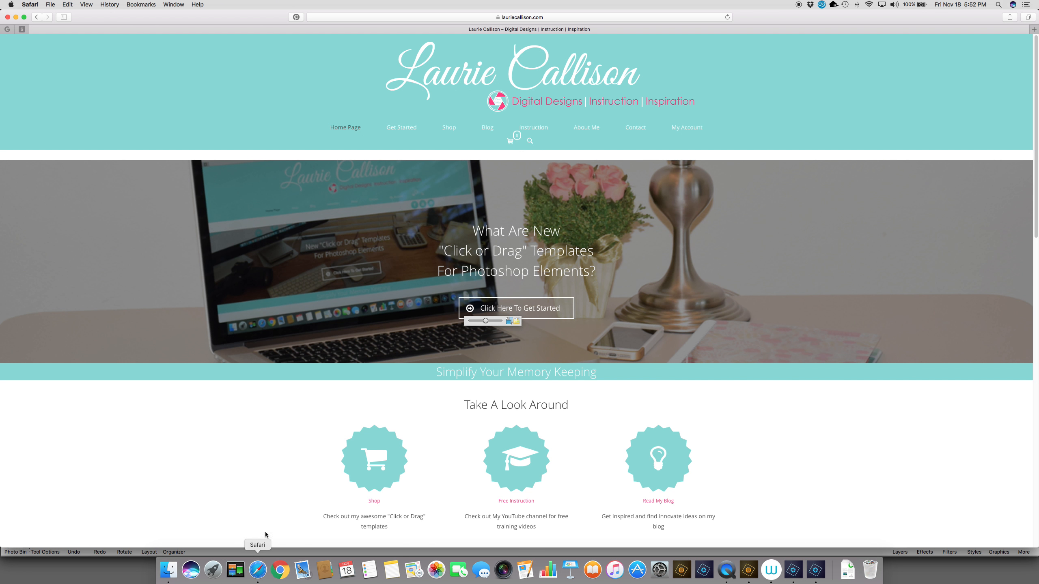
left_click(453, 129)
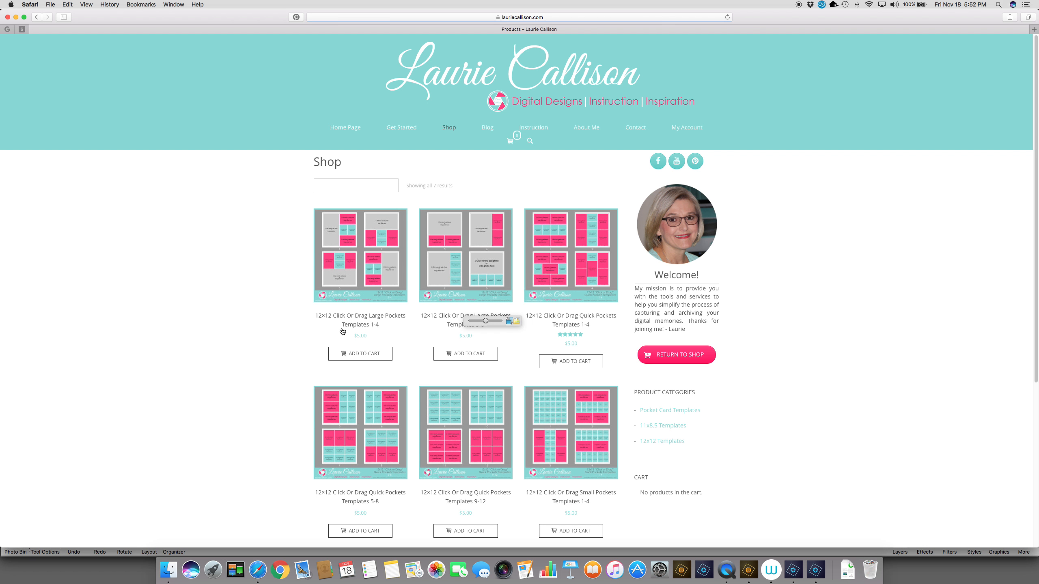
scroll(238, 350, "down", 5)
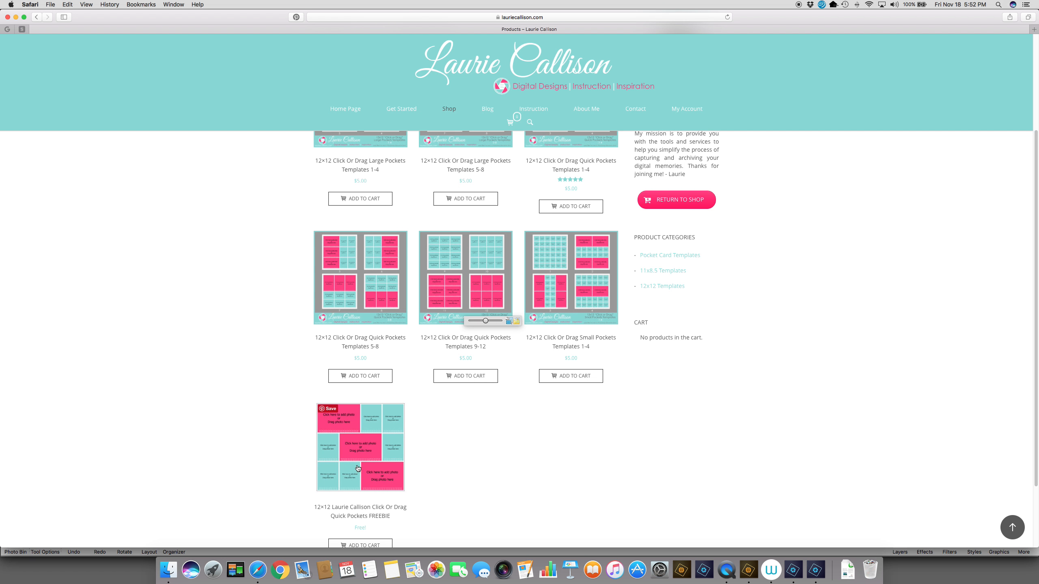
scroll(250, 452, "down", 2)
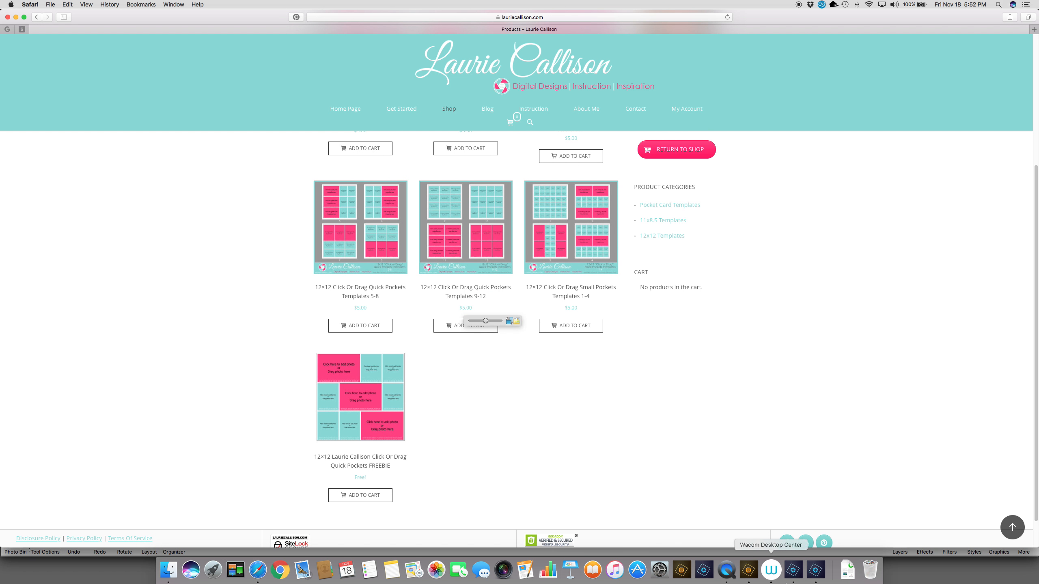
Step: Switch back to Photoshop Elements and hide the layers Text Box 1 through Text Box 5
left_click(797, 576)
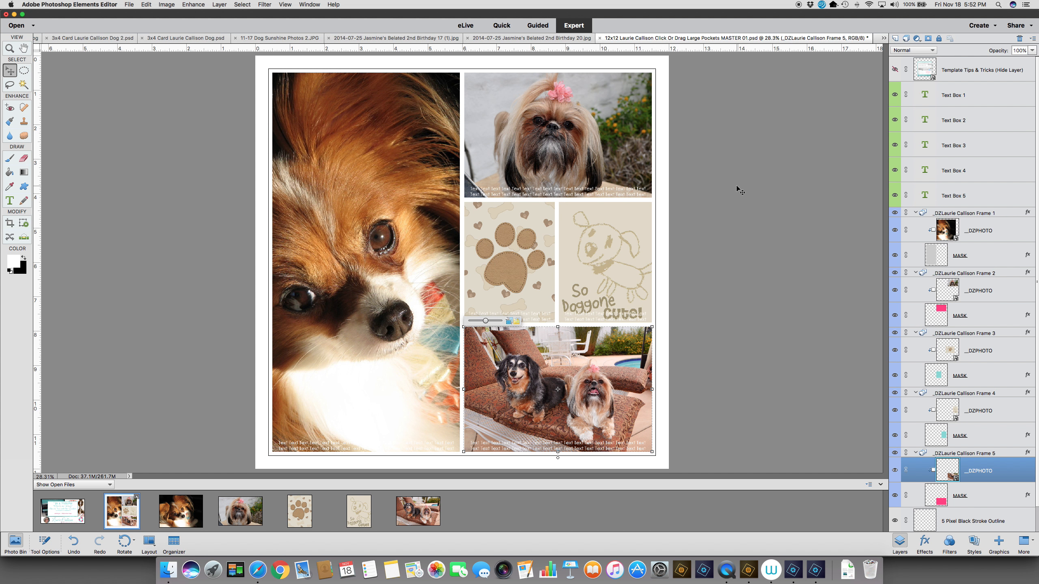
left_click(894, 94)
left_click_drag(894, 102, 894, 196)
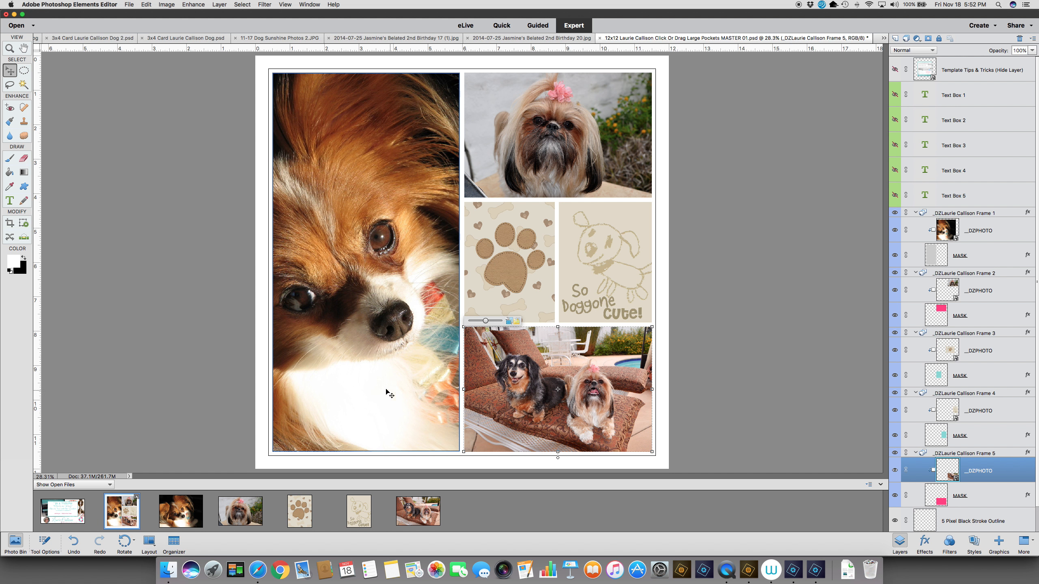
Step: Shift the dog photo inside the tall frame 1 slightly to the right and leave everything deselected
left_click(362, 343)
left_click(362, 343)
left_click_drag(363, 343, 394, 338)
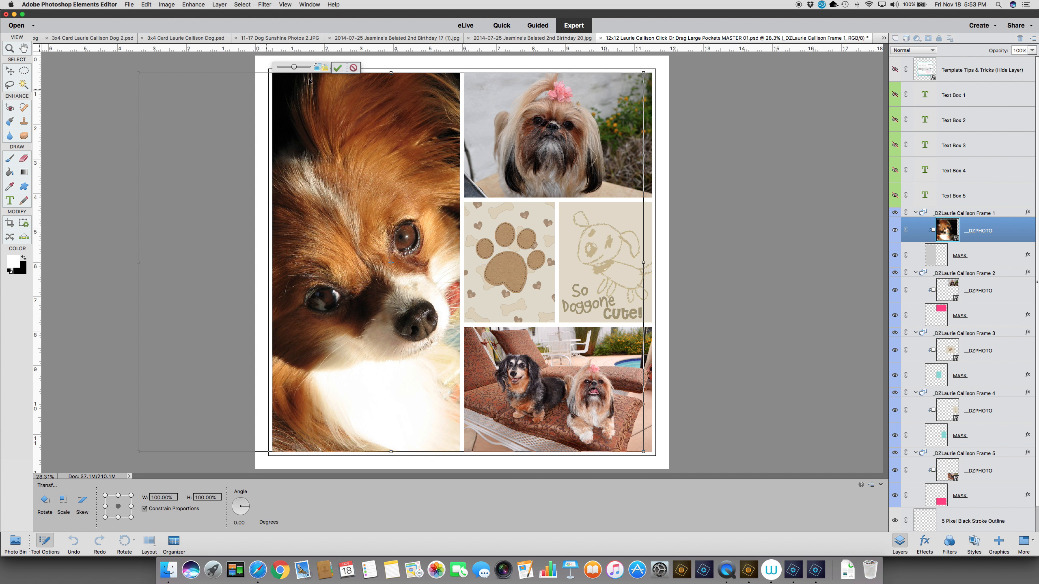
left_click(337, 68)
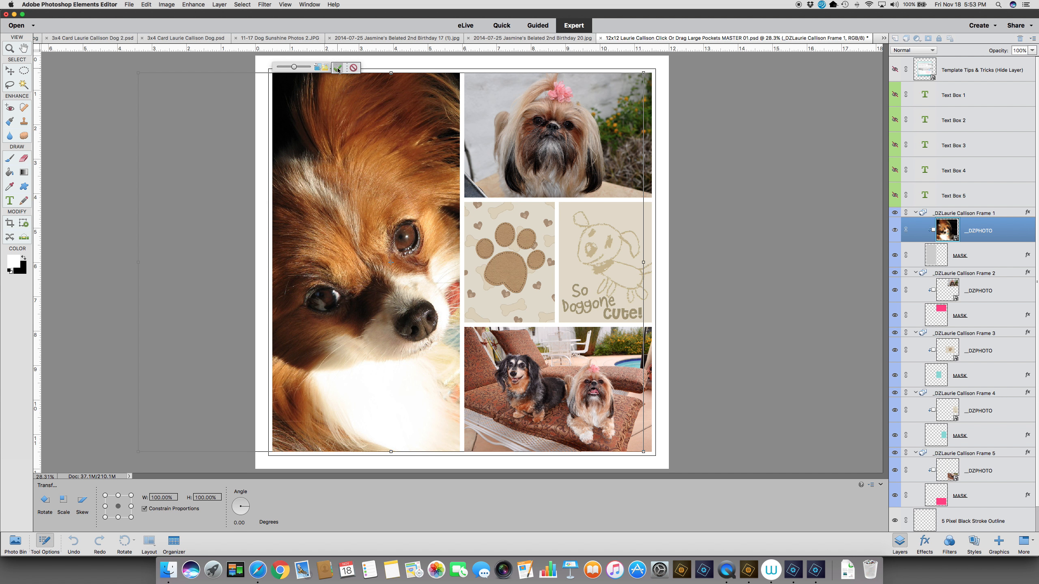
left_click(828, 156)
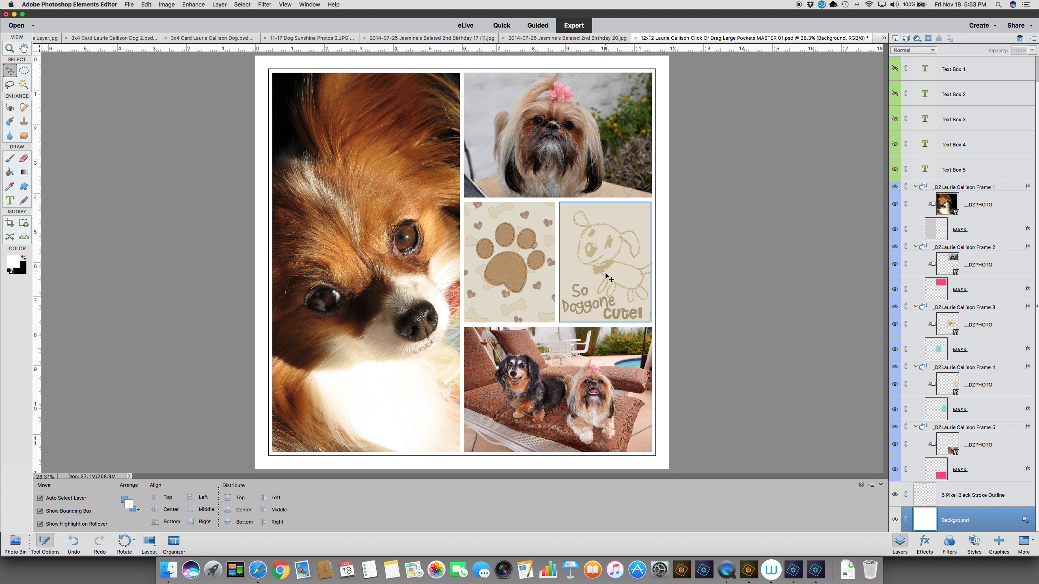
Step: Swap frame 2's picture for the two-dog photo, and put the portrait of the dog with the pink bow back
left_click(19, 542)
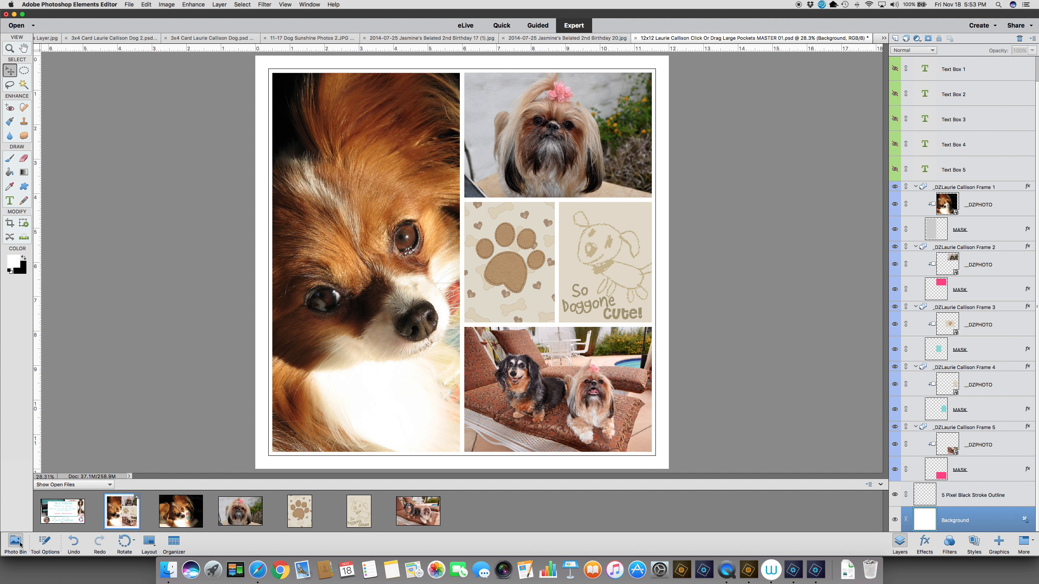
left_click_drag(424, 521, 562, 115)
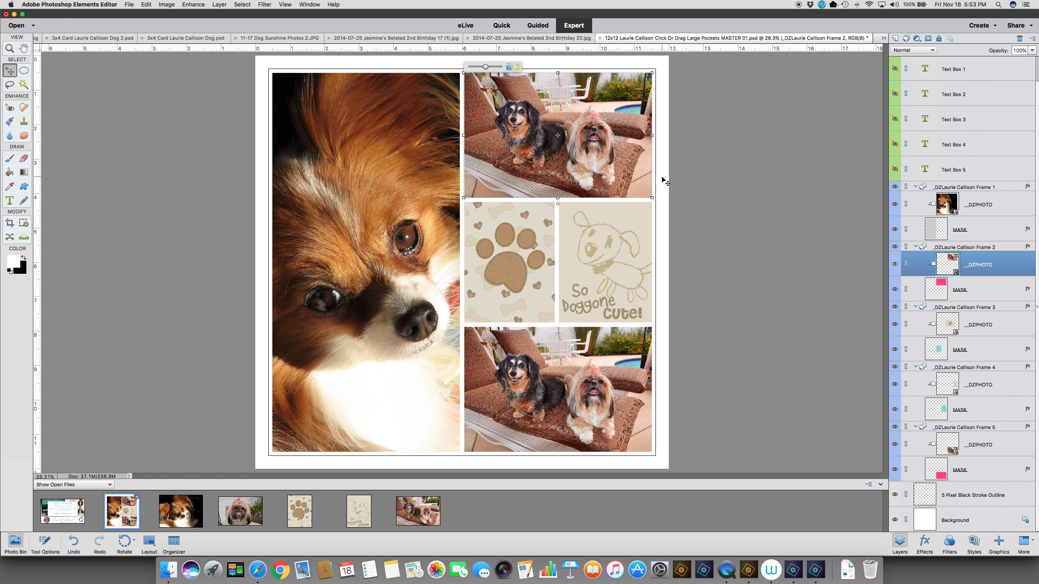
left_click(659, 124)
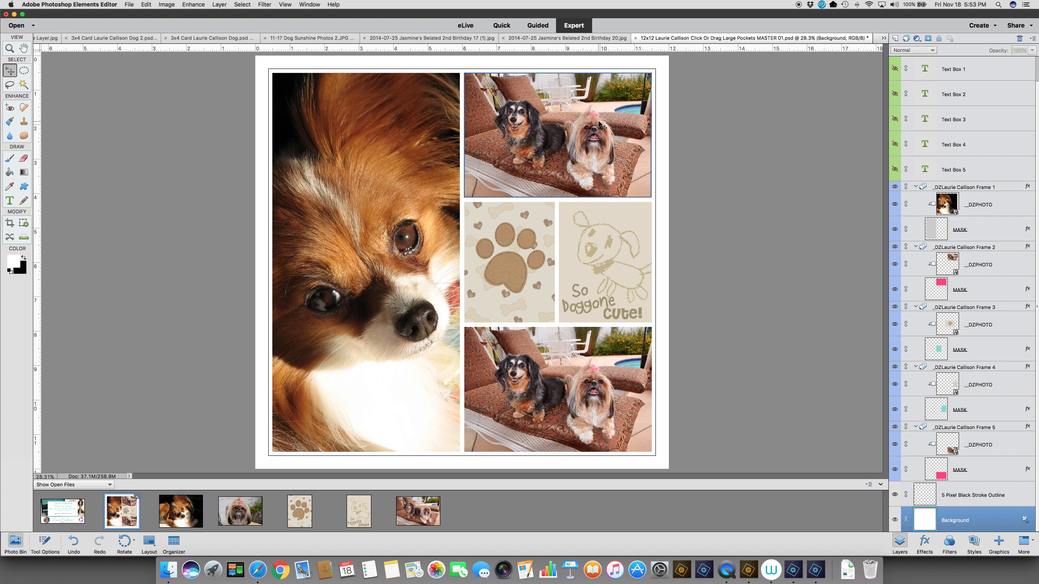
left_click_drag(245, 516, 562, 153)
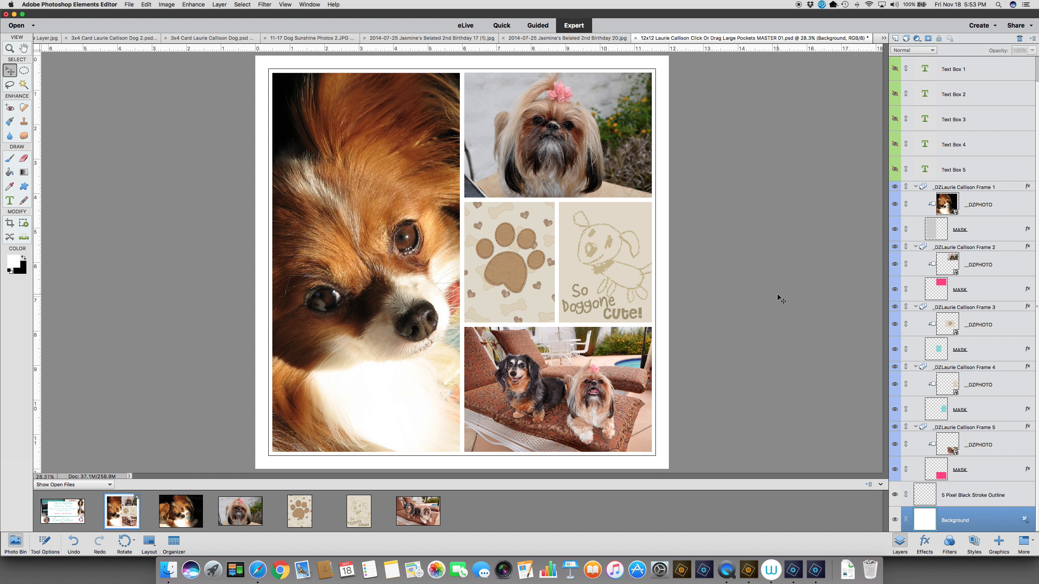
Step: Stamp all visible layers into a new merged layer directly above the Frame 1 group
left_click(973, 187)
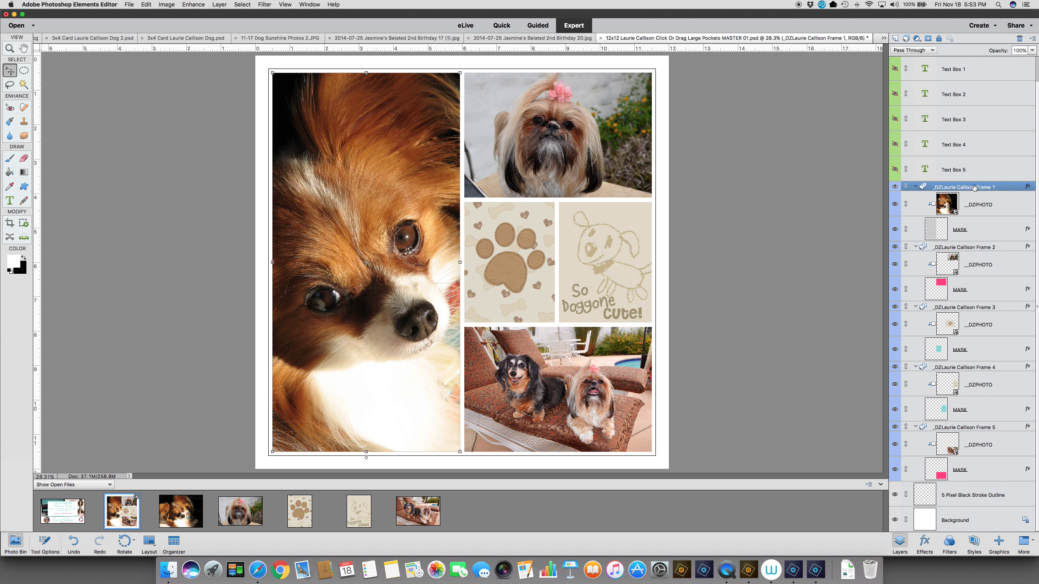
scroll(976, 116, "up", 1)
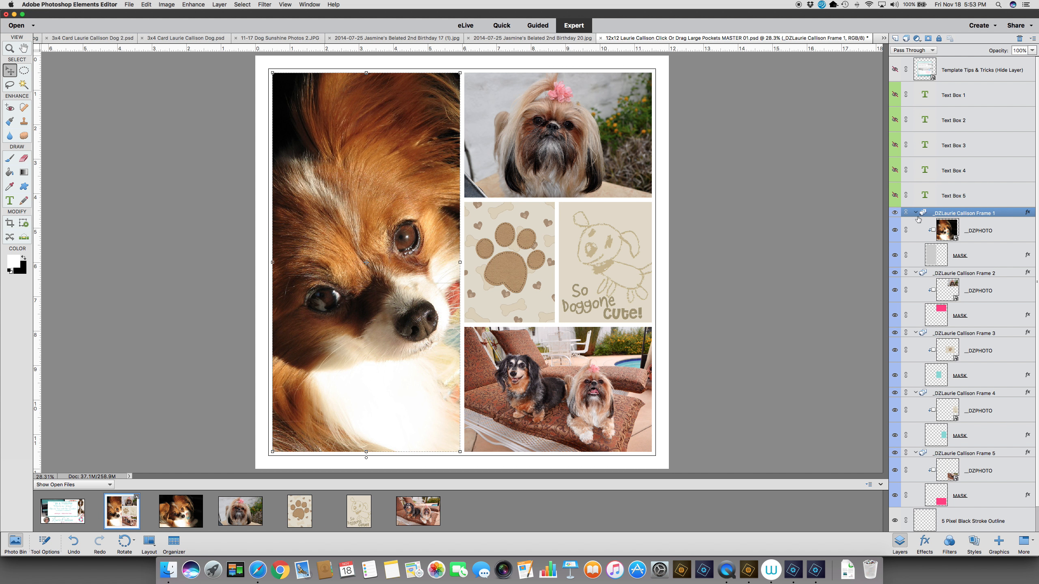
right_click(986, 213)
right_click(998, 212)
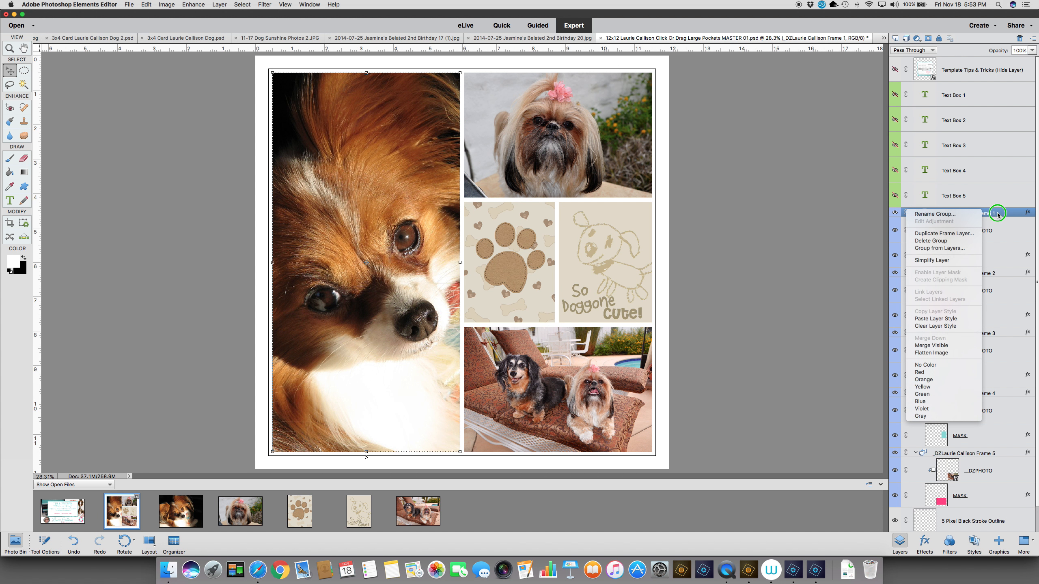
right_click(1010, 212)
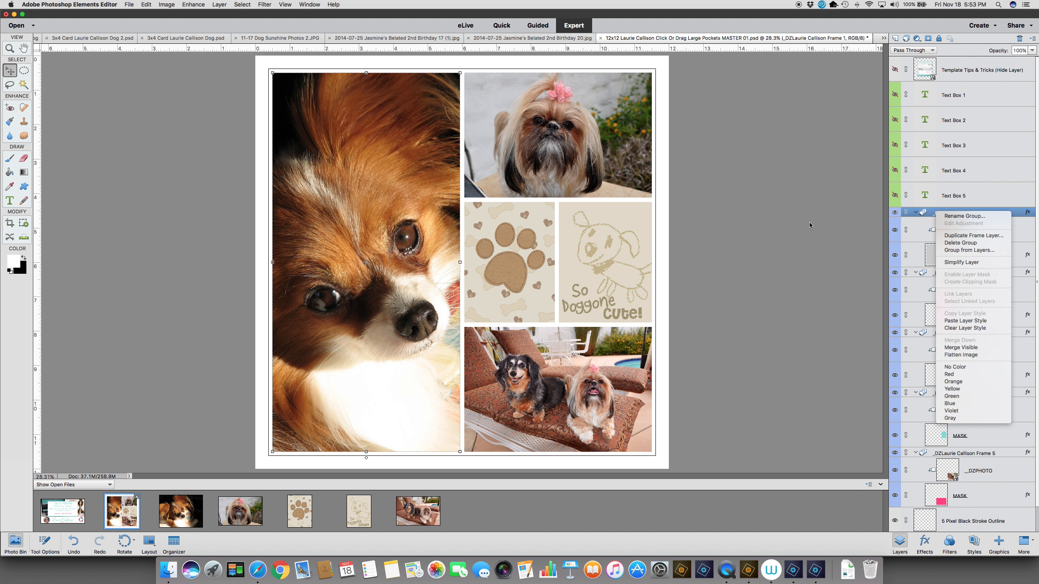
left_click(837, 226)
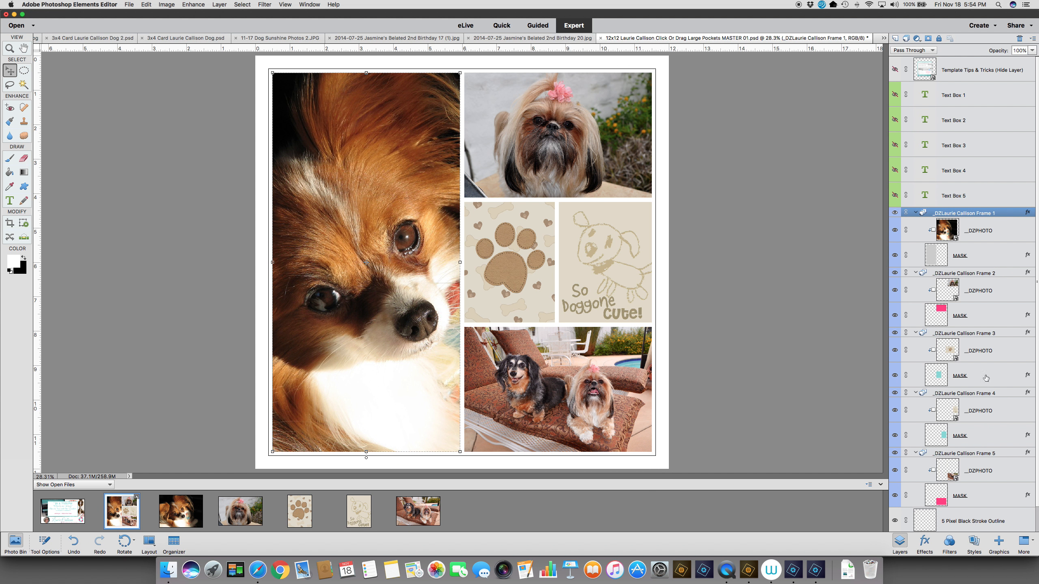
scroll(984, 339, "down", 1)
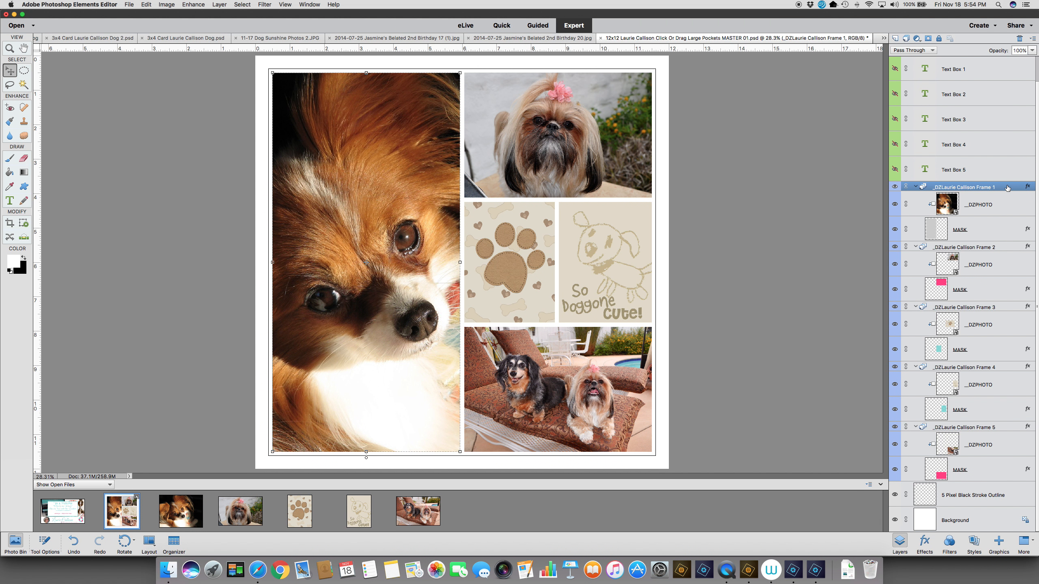
key("super+alt+shift+e")
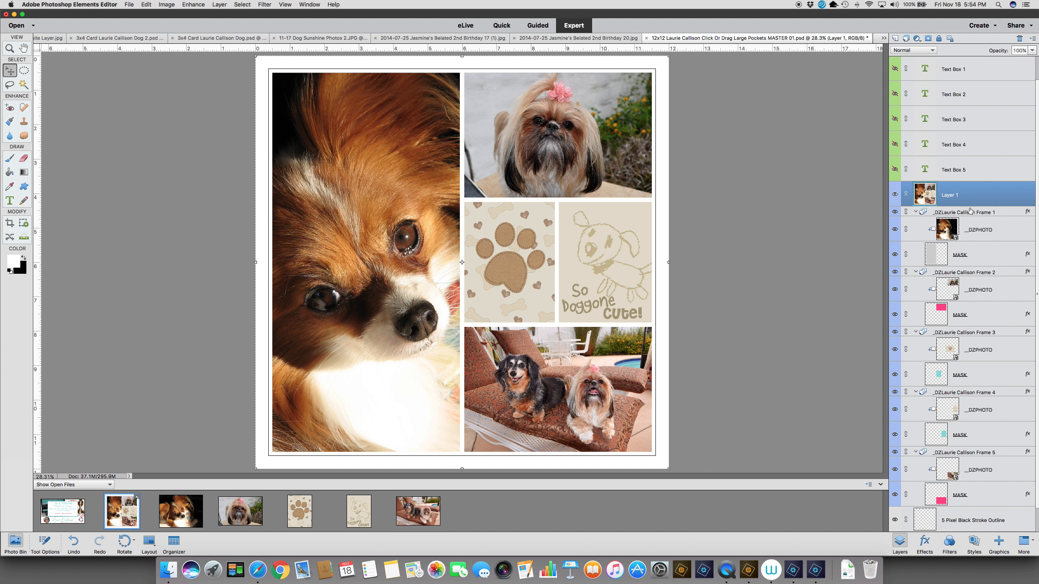
Step: Move the Frame 5 mask layer out of its group to just below the 5 Pixel Black Stroke Outline layer
left_click_drag(959, 495, 969, 528)
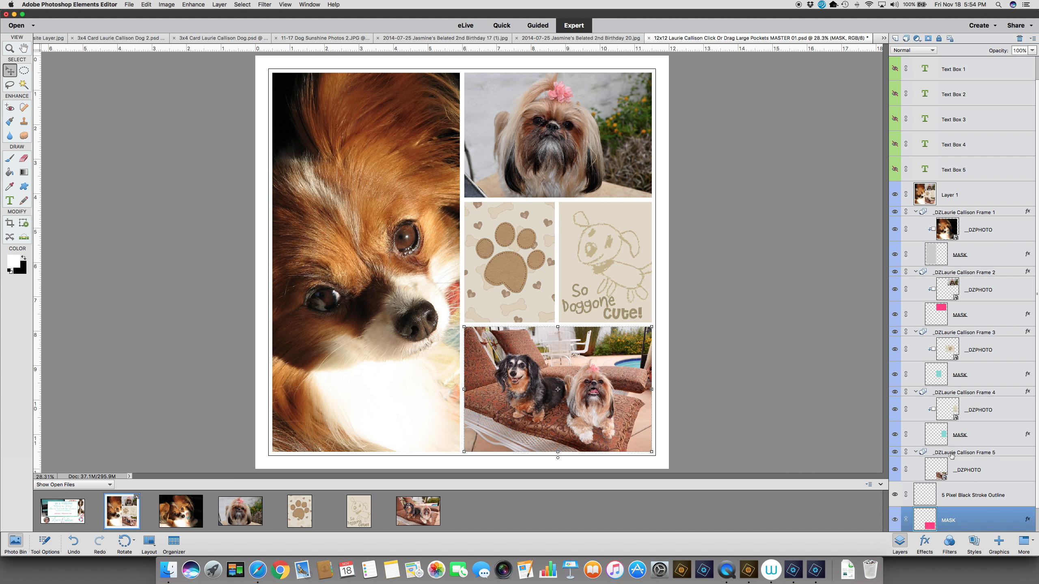
left_click(959, 196)
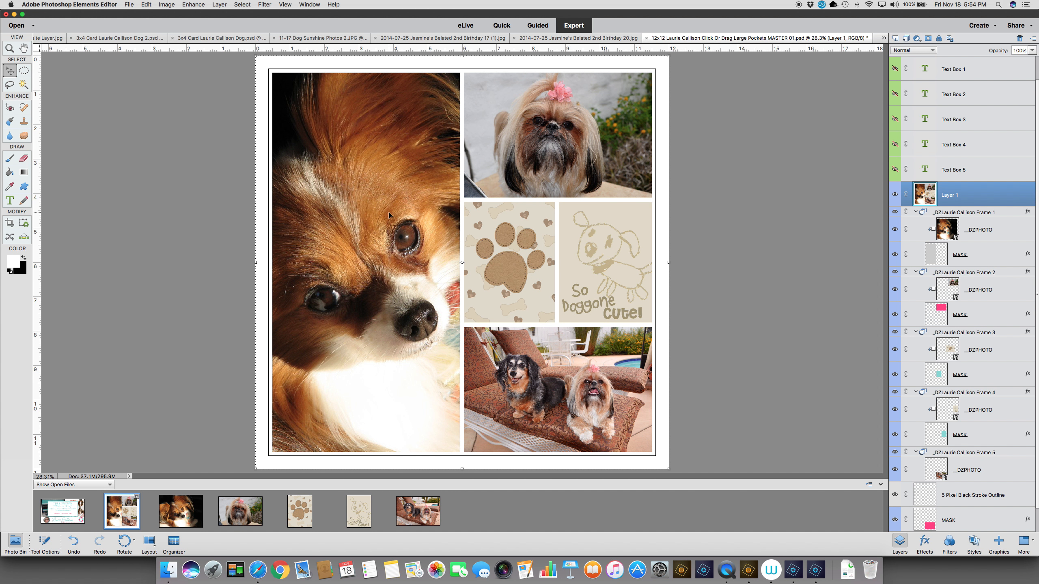
left_click(720, 200)
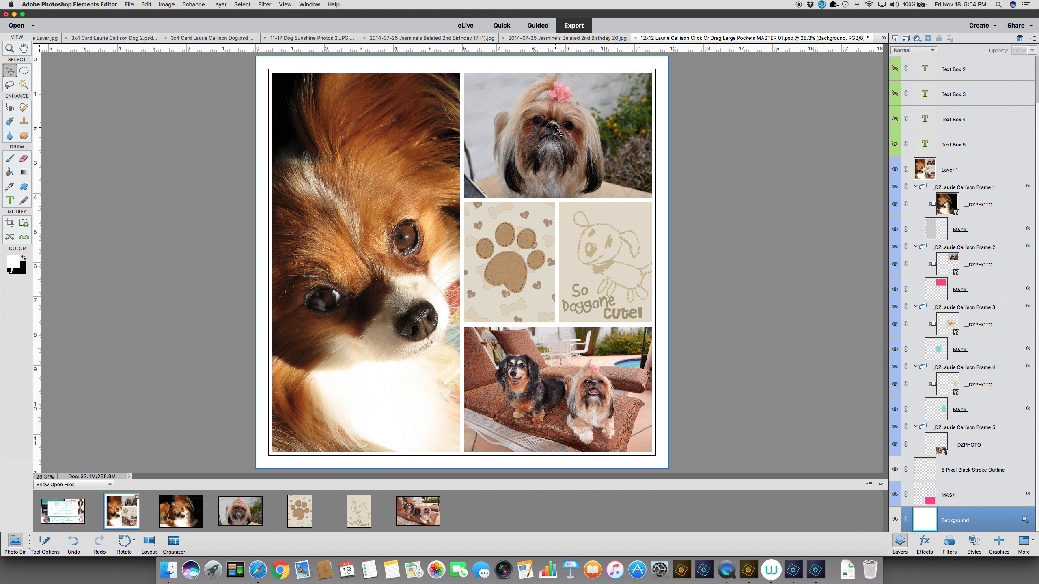
Step: Add the brown stitched Dog Foot graphic above Layer 1 and place it over the white chest area of the tall dog photo
left_click(962, 169)
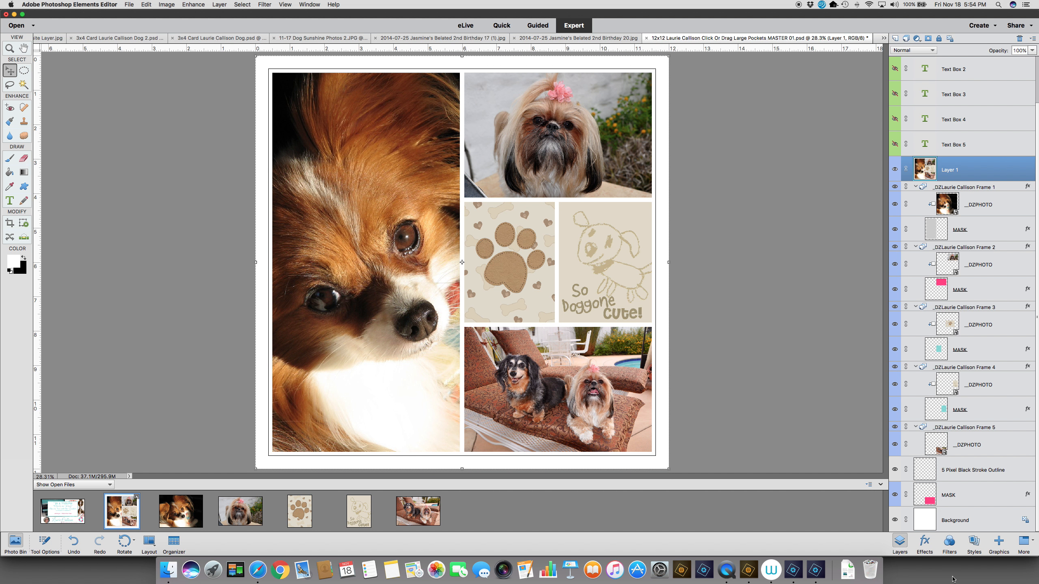
left_click(998, 542)
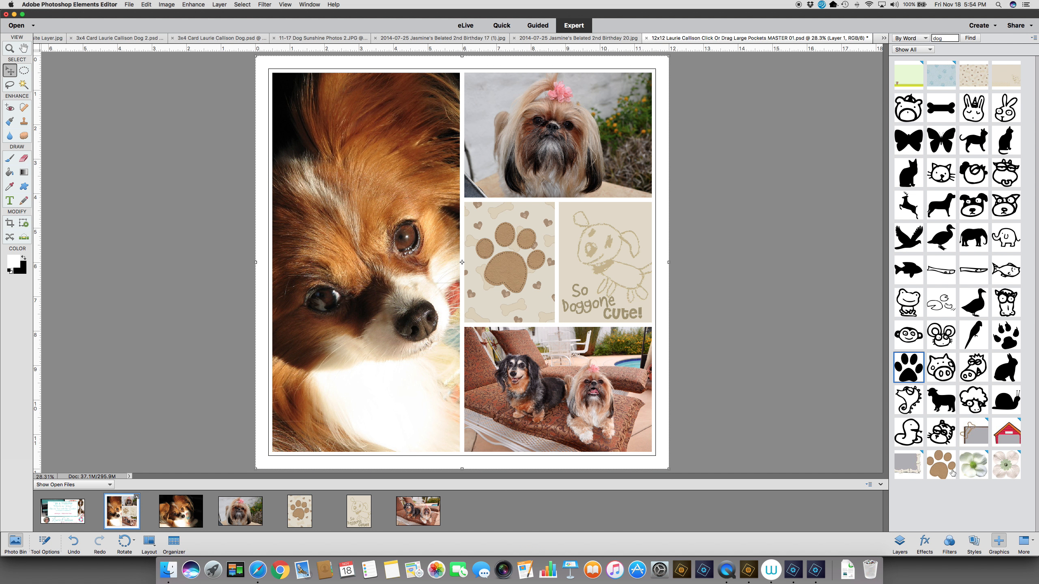
left_click(897, 545)
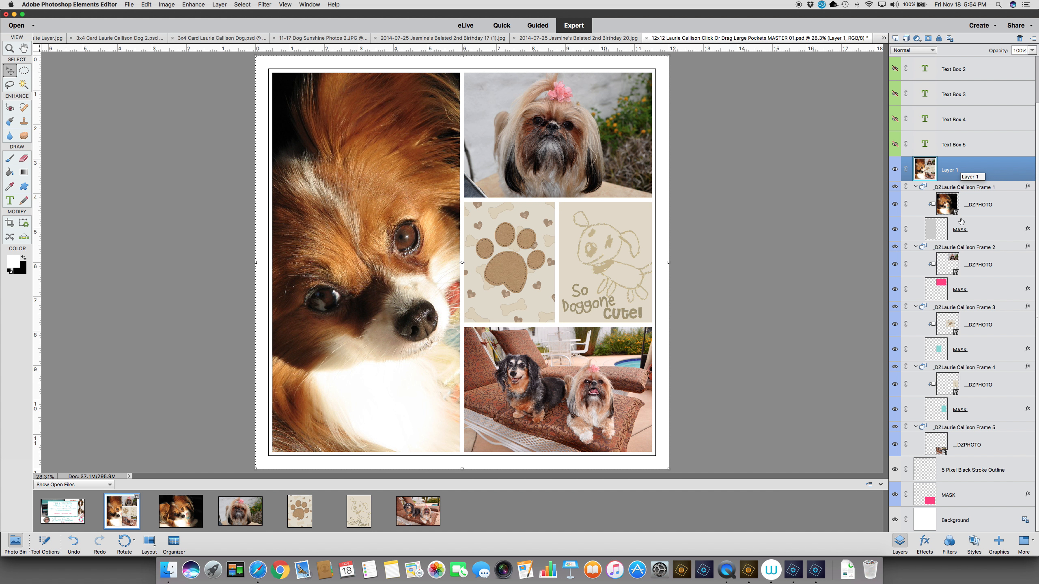
left_click(999, 543)
double_click(942, 464)
left_click_drag(483, 265, 399, 416)
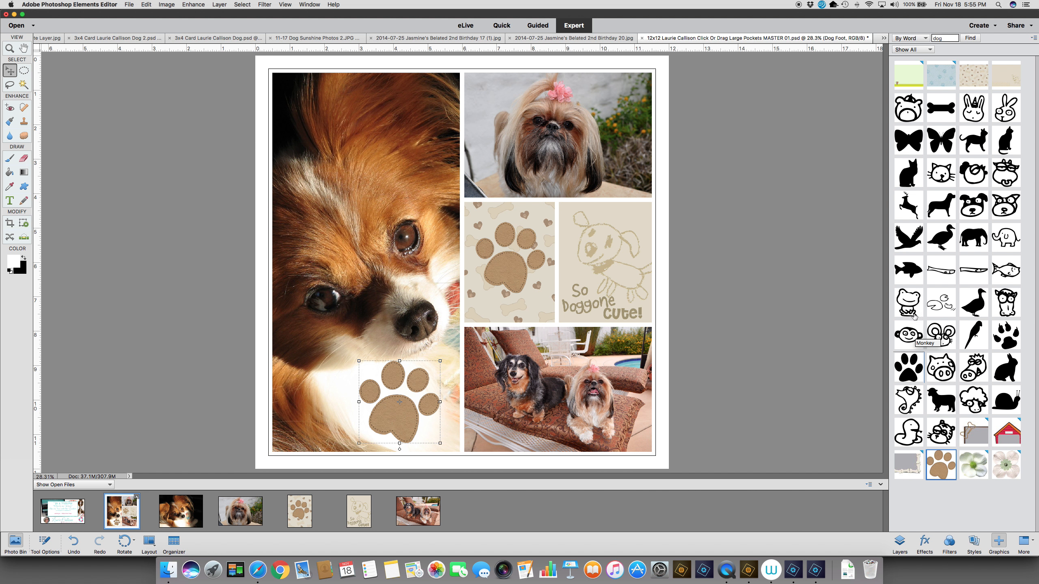
Step: Add the solid paw print shape in white and place it in the upper part of the tall dog photo
double_click(908, 374)
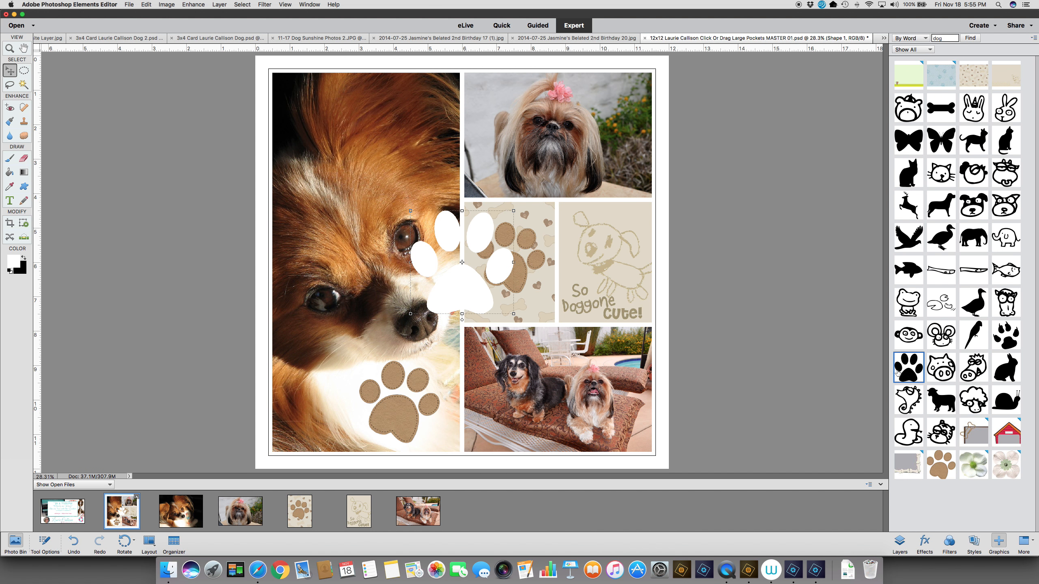
left_click_drag(431, 301, 336, 158)
left_click(718, 236)
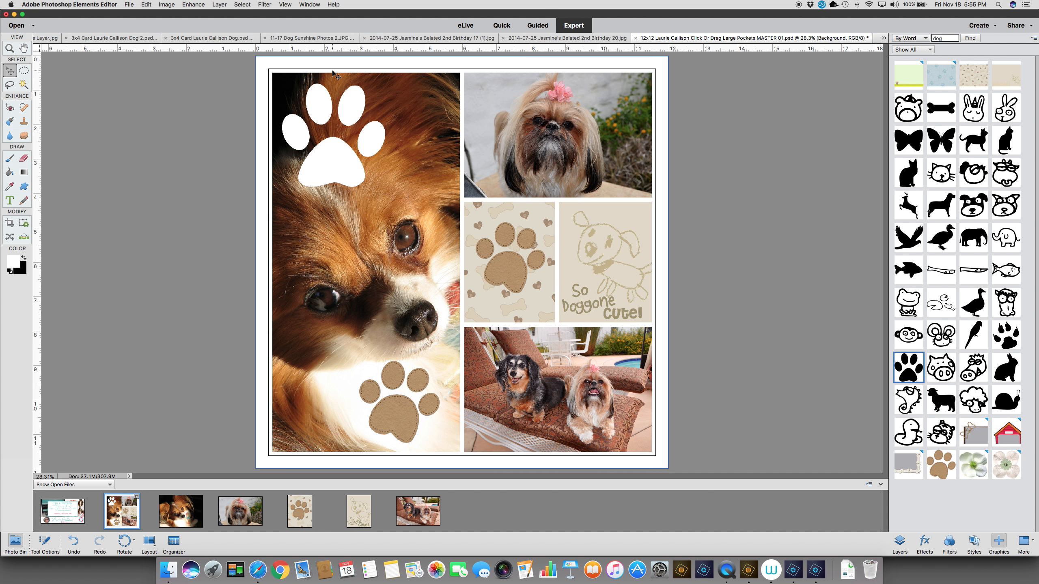
left_click(900, 544)
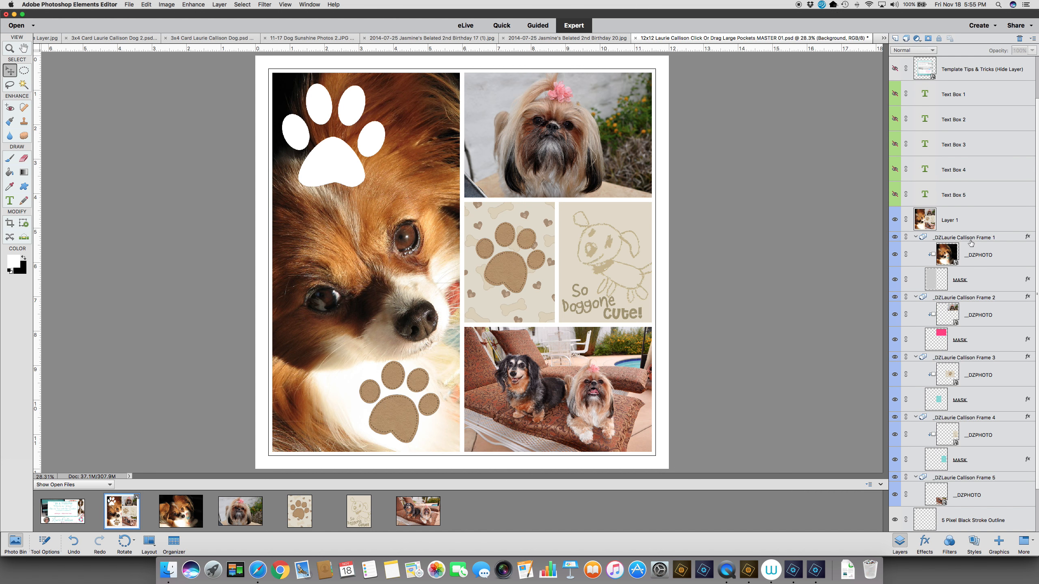
scroll(974, 230, "down", 3)
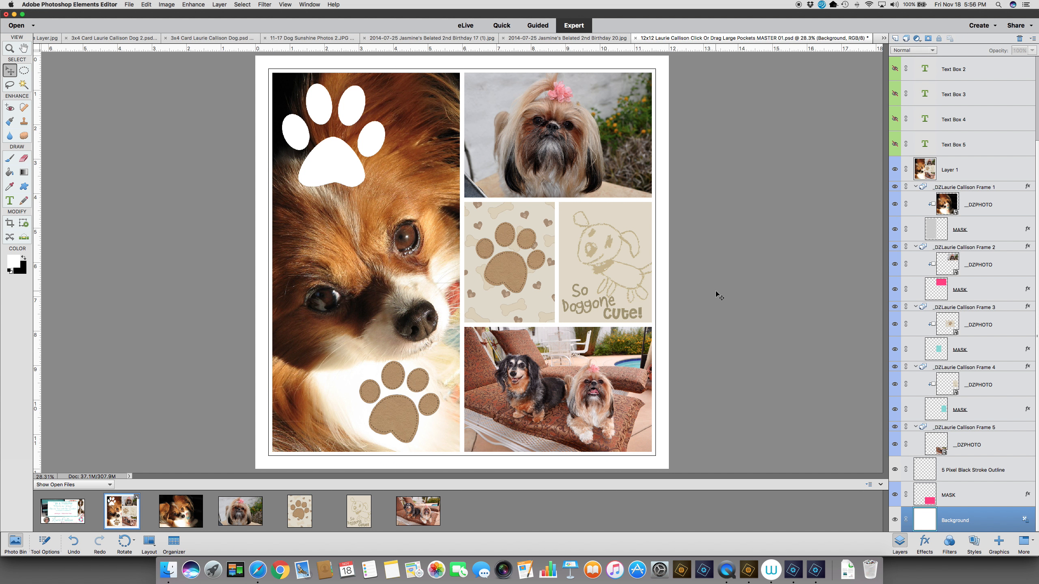
right_click(728, 572)
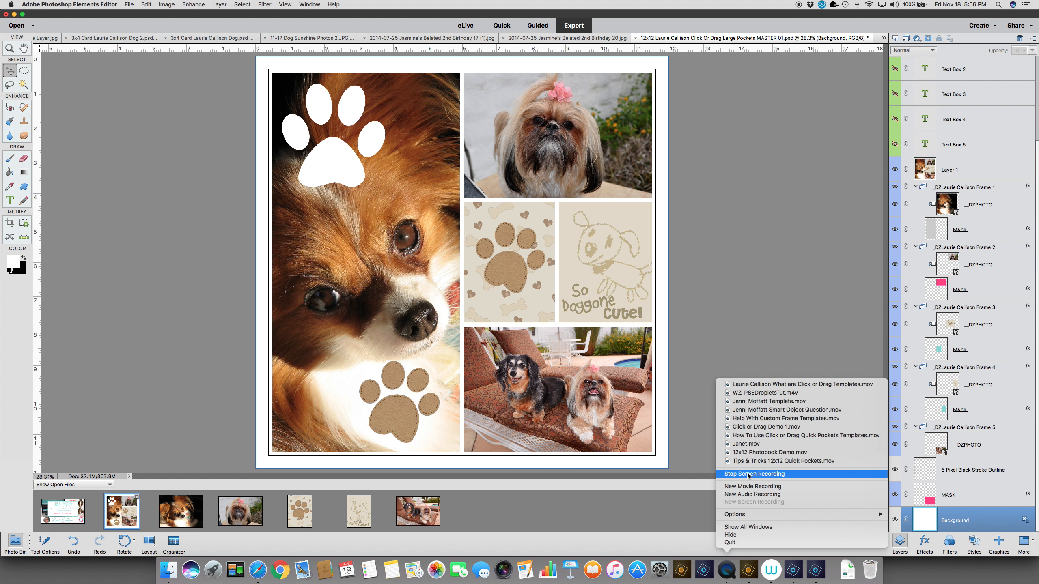